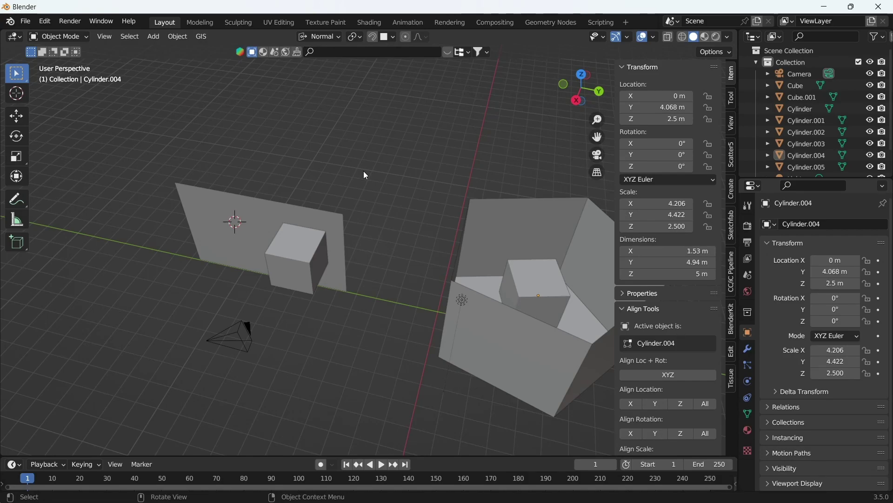
- Set the flat wall's origin to its geometry centre at 0, -8.5177, 2.5 m
{"action": "middle_click_drag", "start_coordinate": [382, 211], "coordinate": [368, 199], "text": "shift"}
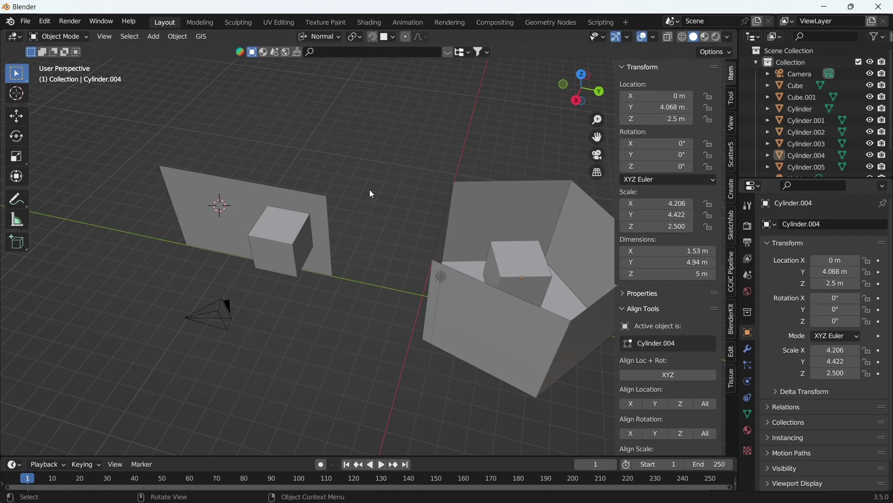
{"action": "left_click", "coordinate": [290, 241]}
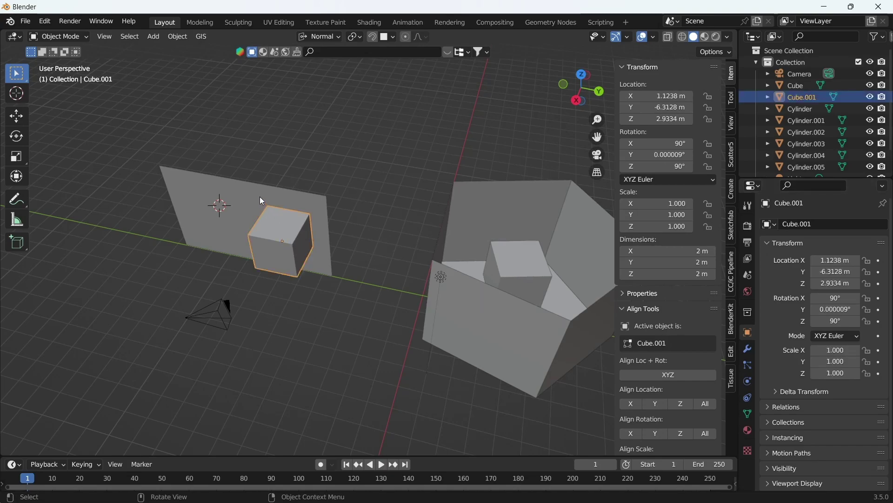
{"action": "left_click", "coordinate": [261, 198]}
{"action": "middle_click_drag", "start_coordinate": [282, 243], "coordinate": [322, 262]}
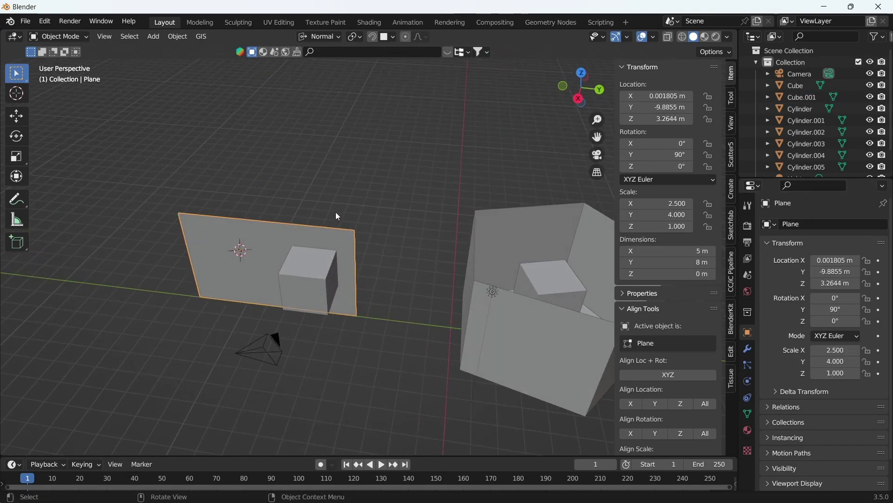
{"action": "left_click", "coordinate": [299, 263]}
{"action": "left_click", "coordinate": [258, 245]}
{"action": "right_click", "coordinate": [260, 241]}
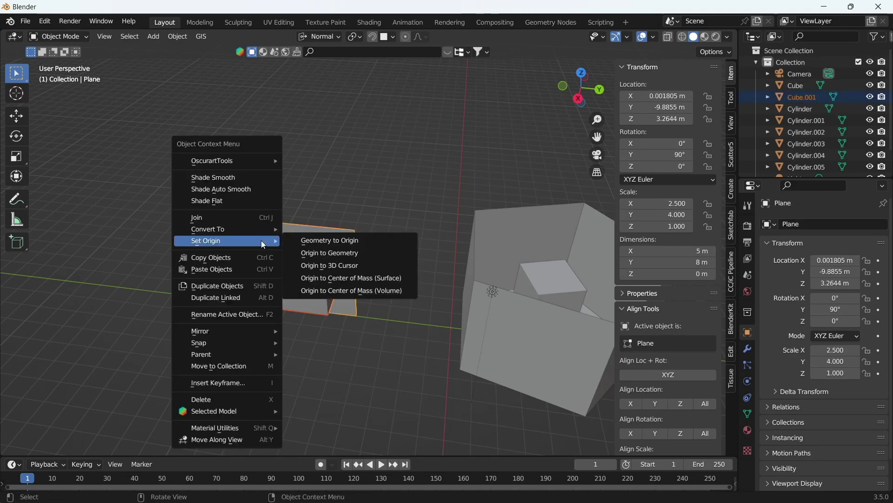
{"action": "left_click", "coordinate": [301, 182]}
{"action": "left_click", "coordinate": [269, 227]}
{"action": "right_click", "coordinate": [275, 196]}
{"action": "mouse_move", "coordinate": [289, 196]}
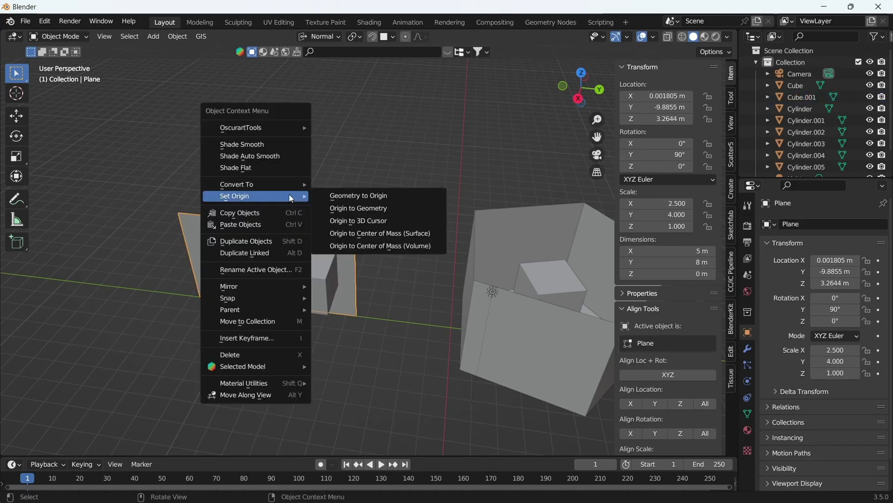
{"action": "left_click", "coordinate": [351, 209]}
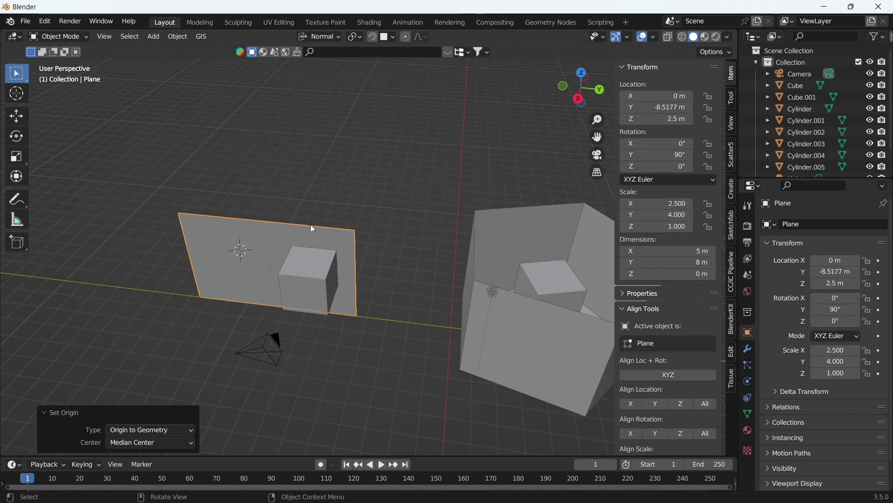
- Set the small cube's origin to its geometry centre
{"action": "left_click", "coordinate": [312, 294]}
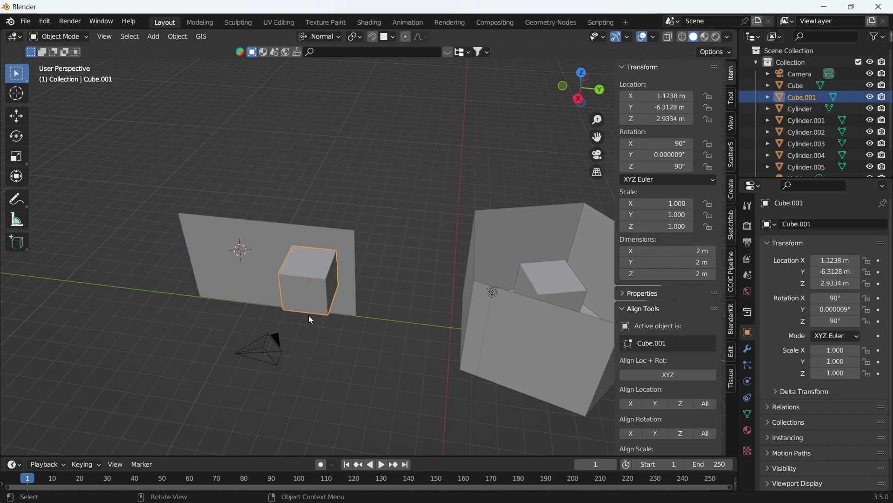
{"action": "right_click", "coordinate": [298, 293]}
{"action": "mouse_move", "coordinate": [299, 293]}
{"action": "left_click", "coordinate": [370, 303]}
- Align the cube's Y location to the flat wall's centre using Align Tools
{"action": "left_click", "coordinate": [330, 278]}
{"action": "left_click", "coordinate": [258, 259], "text": "shift"}
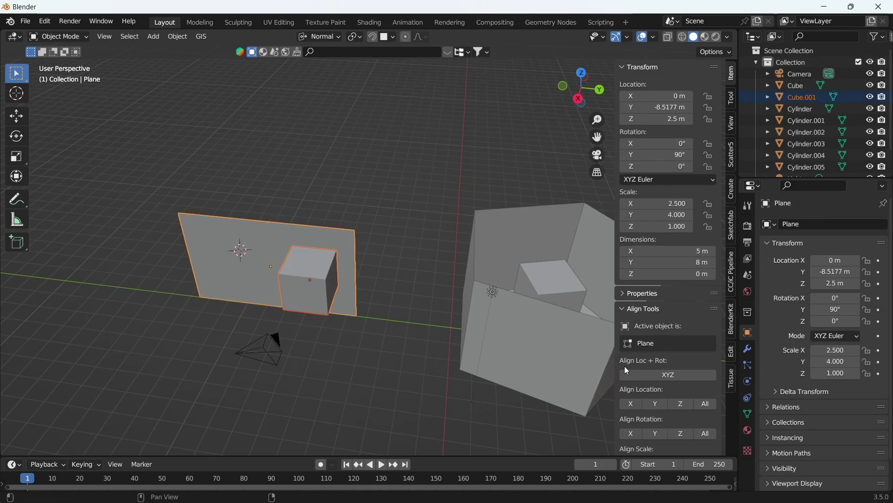
{"action": "left_click", "coordinate": [656, 404]}
{"action": "left_click", "coordinate": [249, 349]}
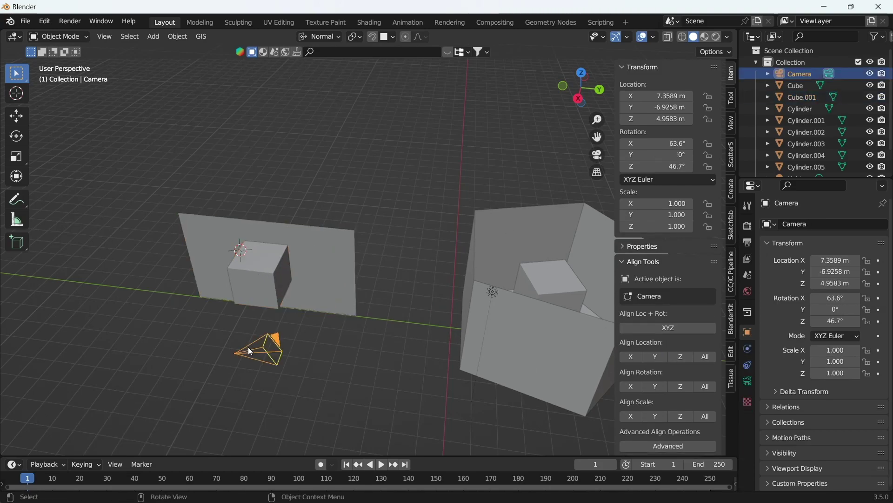
- Frame the angled wall Cylinder.004 and small Cube, then pick the 3D Cursor tool
{"action": "left_click", "coordinate": [251, 355]}
{"action": "middle_click_drag", "start_coordinate": [251, 354], "coordinate": [180, 251]}
{"action": "left_click", "coordinate": [261, 296]}
{"action": "middle_click_drag", "start_coordinate": [261, 296], "coordinate": [291, 308]}
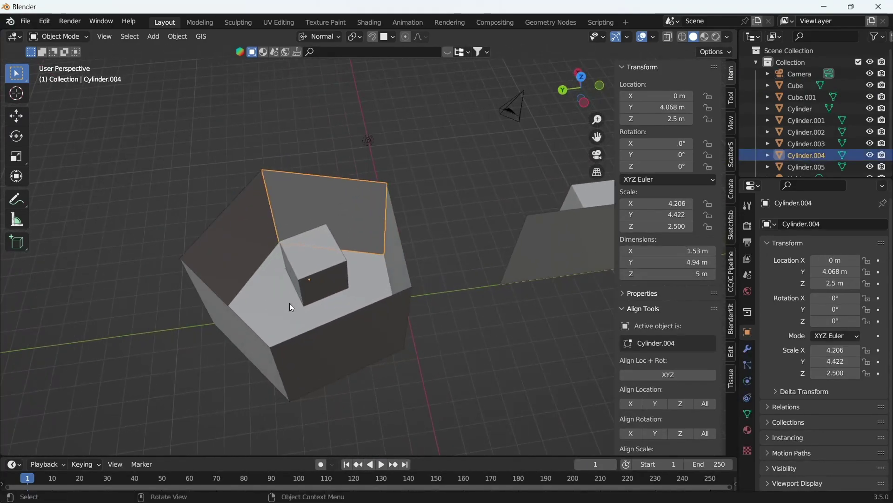
{"action": "left_click", "coordinate": [323, 268]}
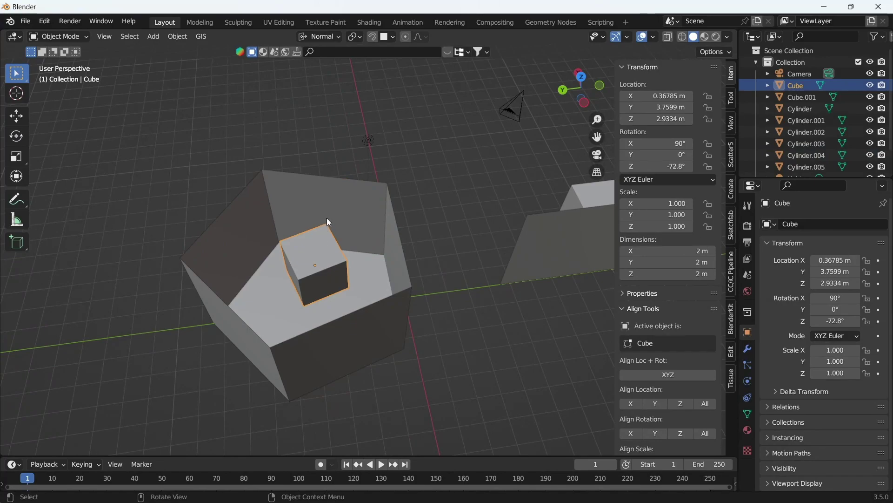
{"action": "left_click", "coordinate": [333, 207]}
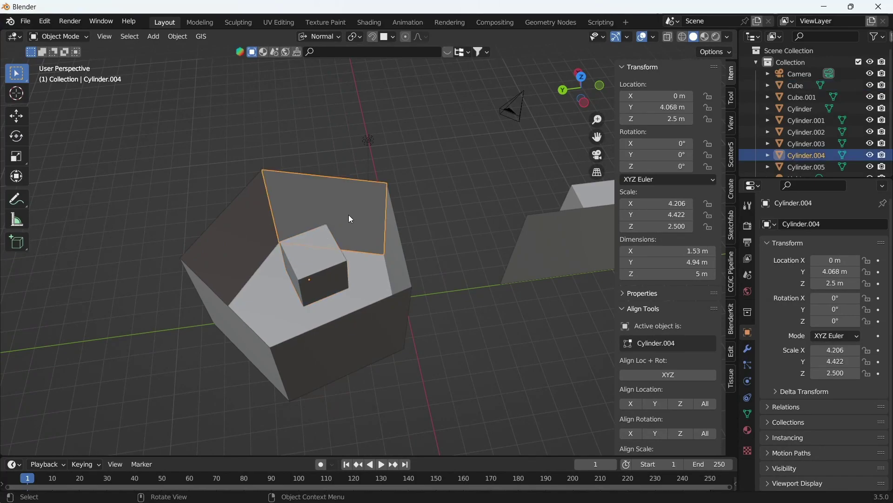
{"action": "middle_click_drag", "start_coordinate": [341, 205], "coordinate": [366, 225]}
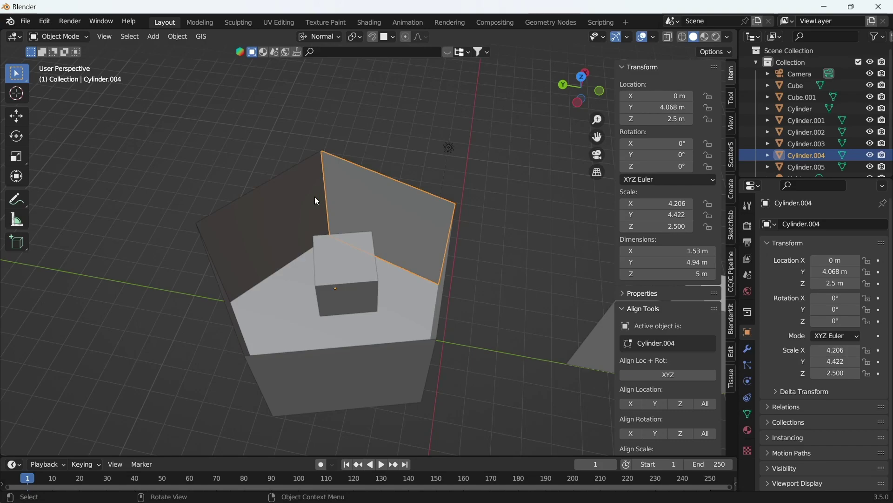
{"action": "left_click", "coordinate": [18, 93]}
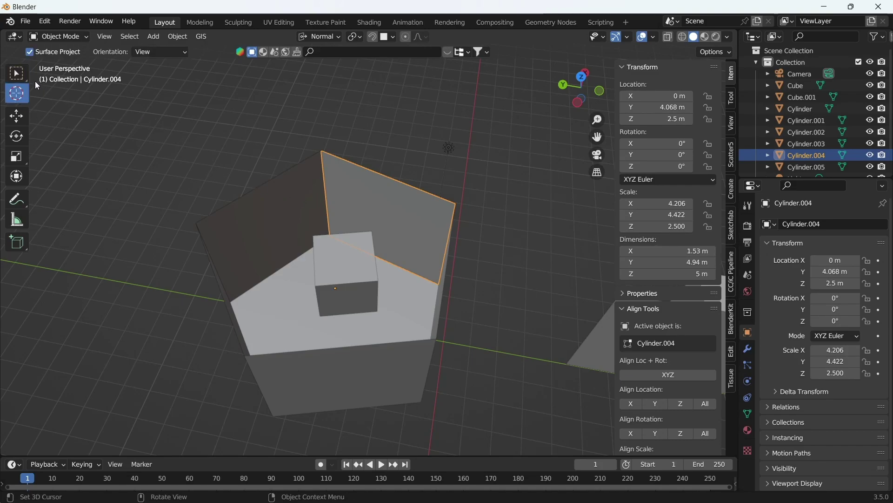
- Set the angled wall's origin to its geometry centre at 3.2361, 2.9624, 2.5 m
{"action": "key", "text": "w"}
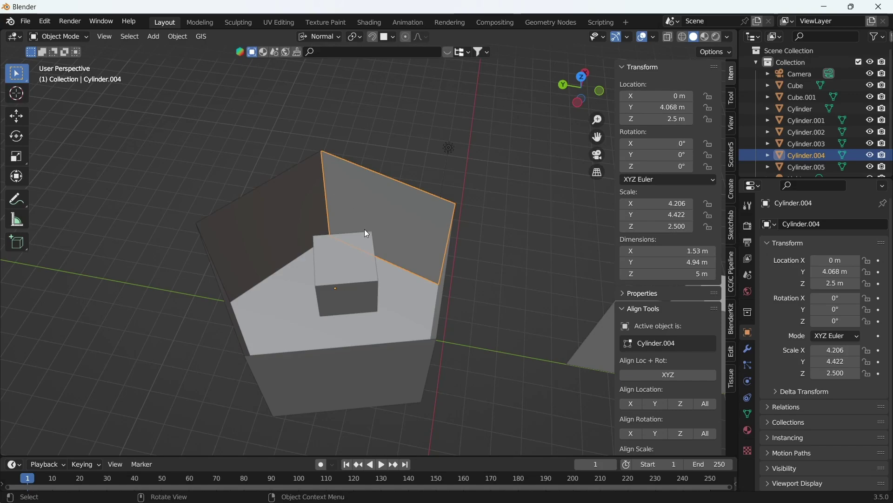
{"action": "right_click", "coordinate": [213, 147]}
{"action": "mouse_move", "coordinate": [213, 147]}
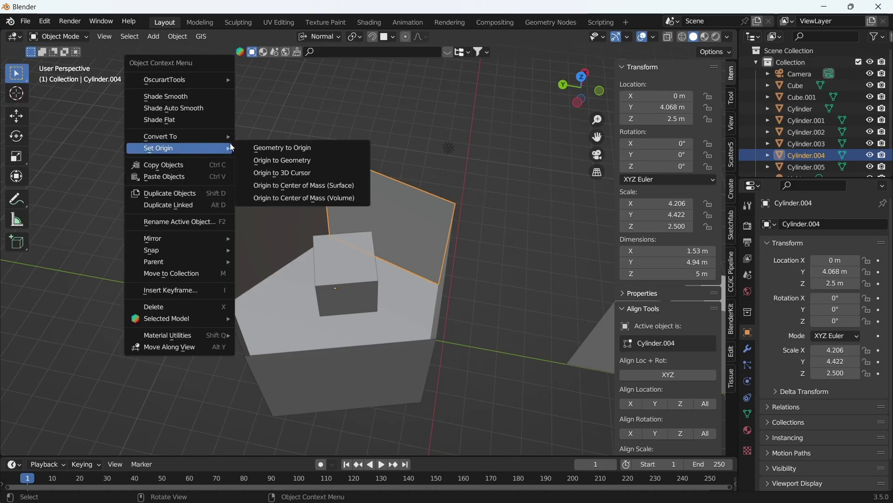
{"action": "left_click", "coordinate": [268, 161]}
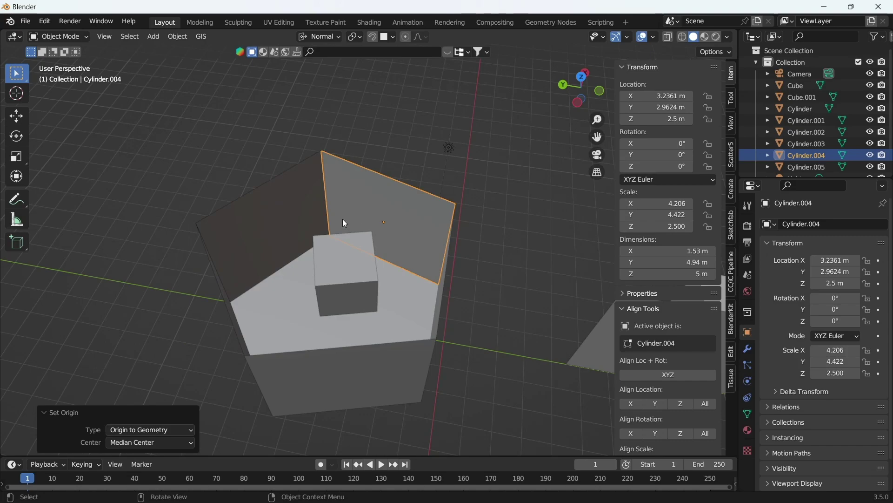
{"action": "left_click", "coordinate": [199, 161]}
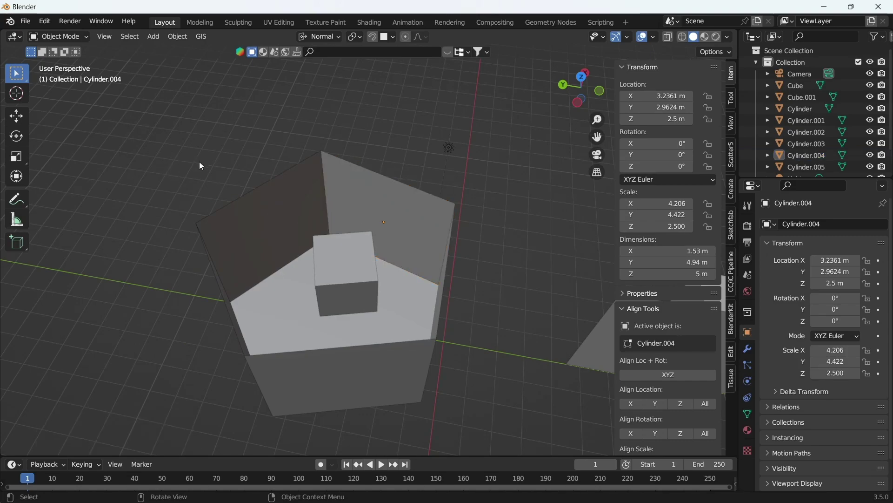
- Snap the 3D cursor to the angled wall's origin with Cursor to Active
{"action": "left_click", "coordinate": [22, 94]}
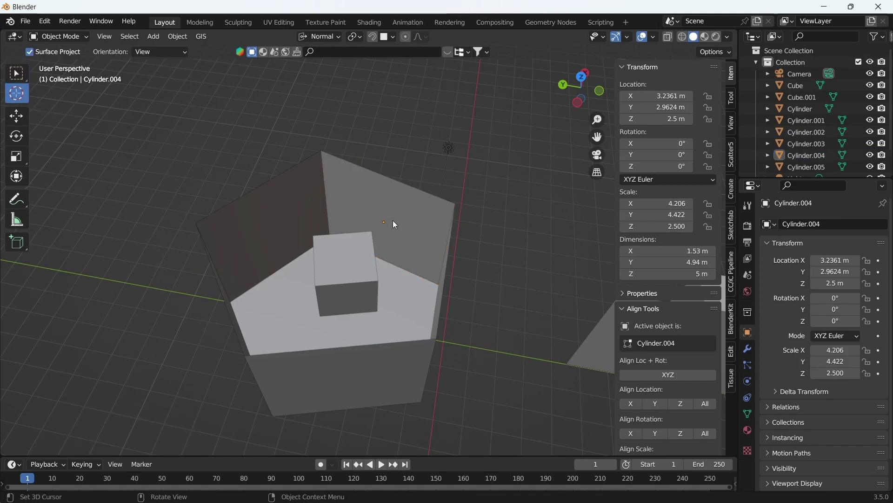
{"action": "right_click", "coordinate": [226, 162]}
{"action": "mouse_move", "coordinate": [220, 158]}
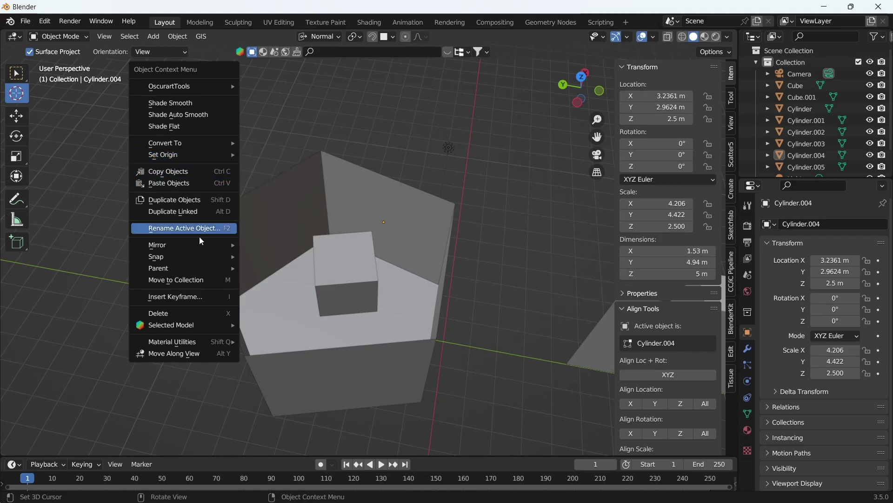
{"action": "mouse_move", "coordinate": [196, 256]}
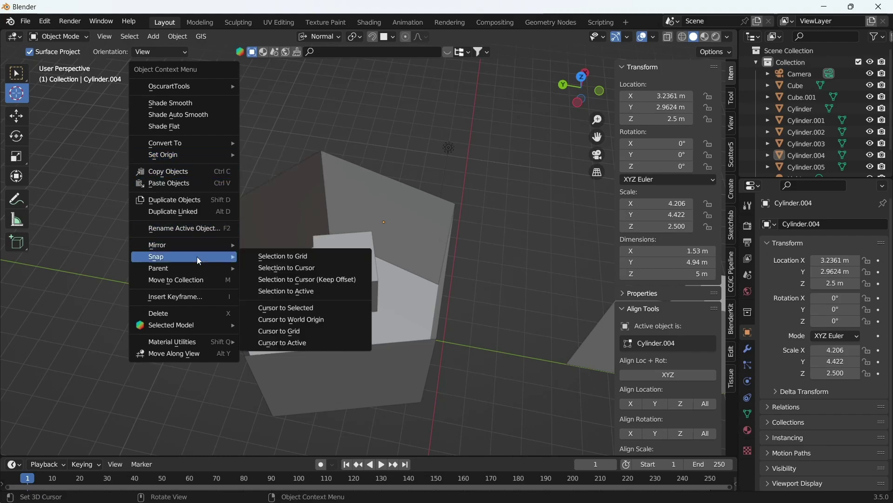
{"action": "left_click", "coordinate": [282, 343]}
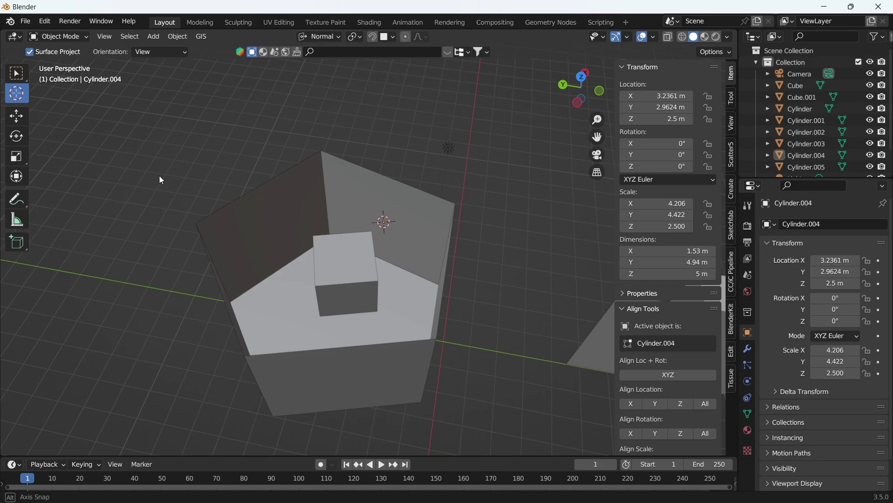
- Move the small Cube in front of the angled wall, to 1.6507, 3.1888, 0.93336 m
{"action": "middle_click_drag", "start_coordinate": [159, 178], "coordinate": [41, 103]}
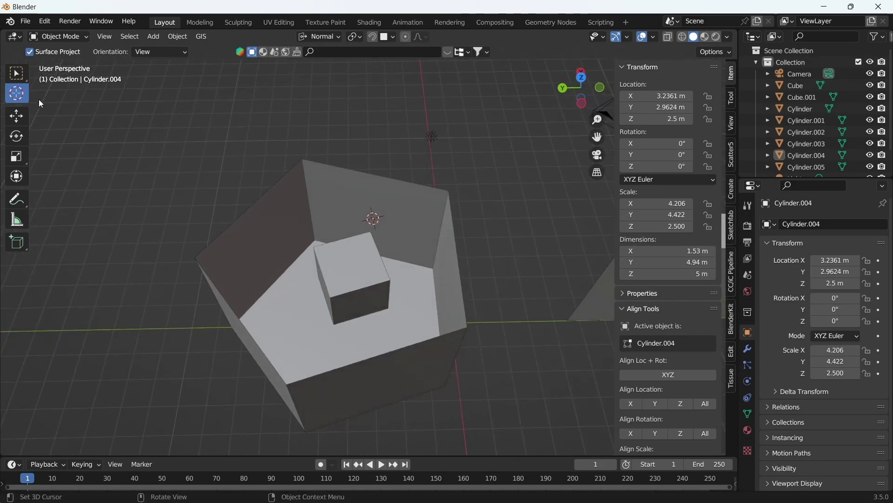
{"action": "left_click", "coordinate": [22, 75]}
{"action": "left_click", "coordinate": [358, 300]}
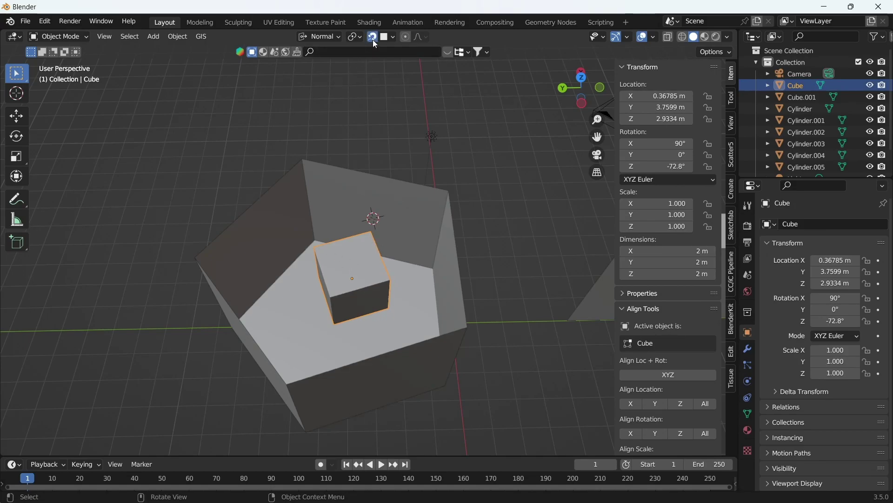
{"action": "left_click", "coordinate": [17, 117]}
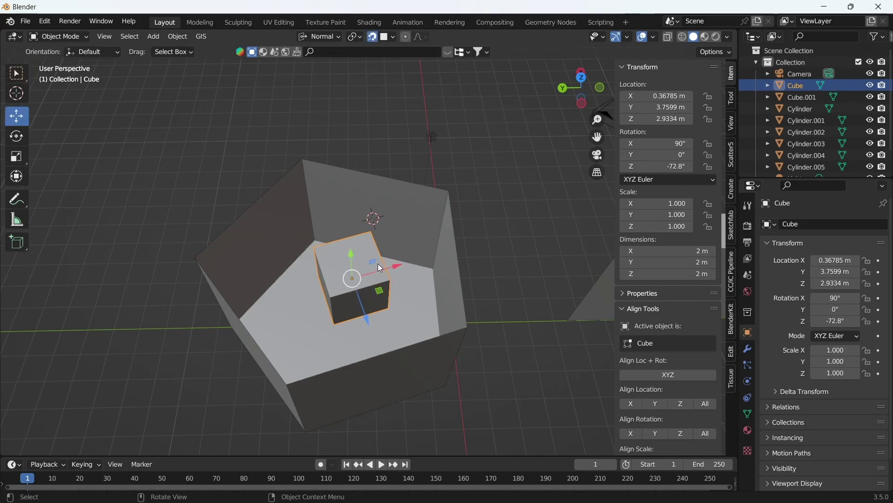
{"action": "left_click_drag", "start_coordinate": [390, 263], "coordinate": [512, 199]}
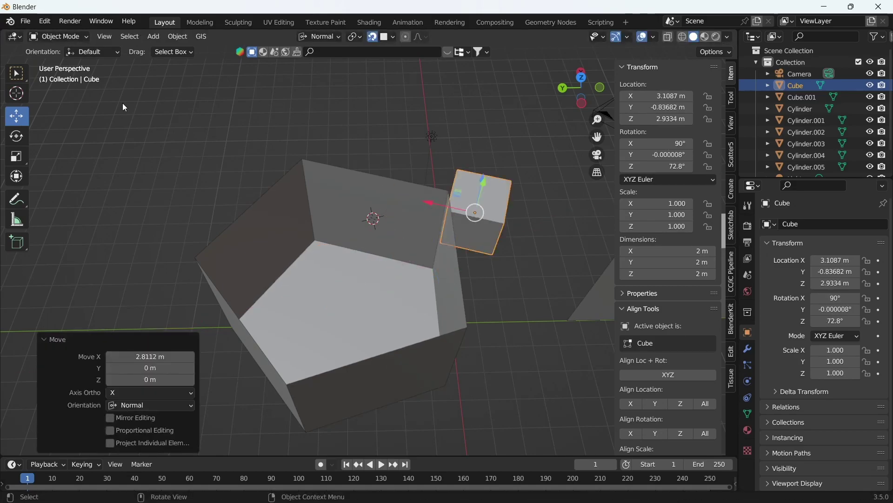
{"action": "left_click_drag", "start_coordinate": [434, 199], "coordinate": [347, 305]}
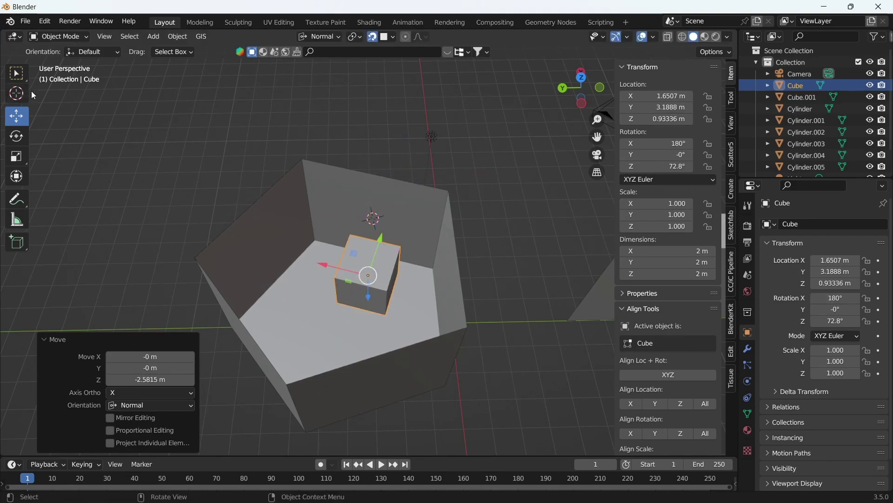
- Snap the cube to the 3D cursor with Selection to Cursor, centring it on the angled wall
{"action": "key", "text": "w"}
{"action": "left_click", "coordinate": [345, 207], "text": "shift"}
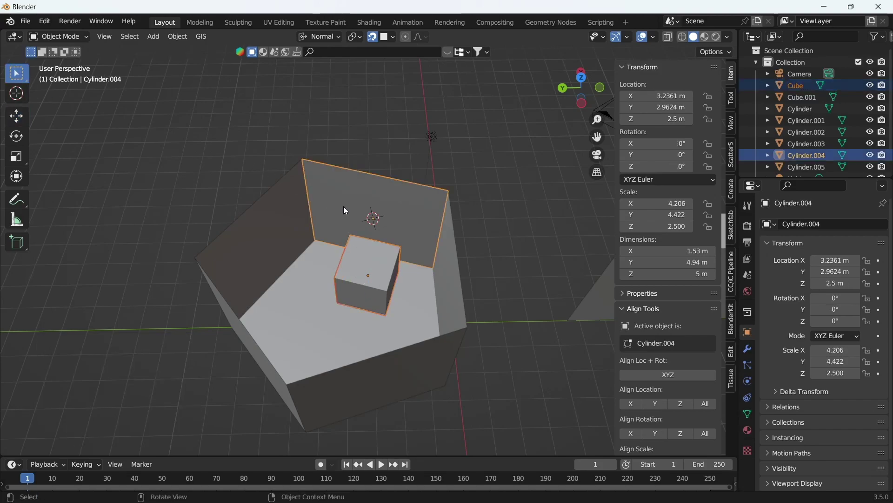
{"action": "left_click", "coordinate": [178, 36]}
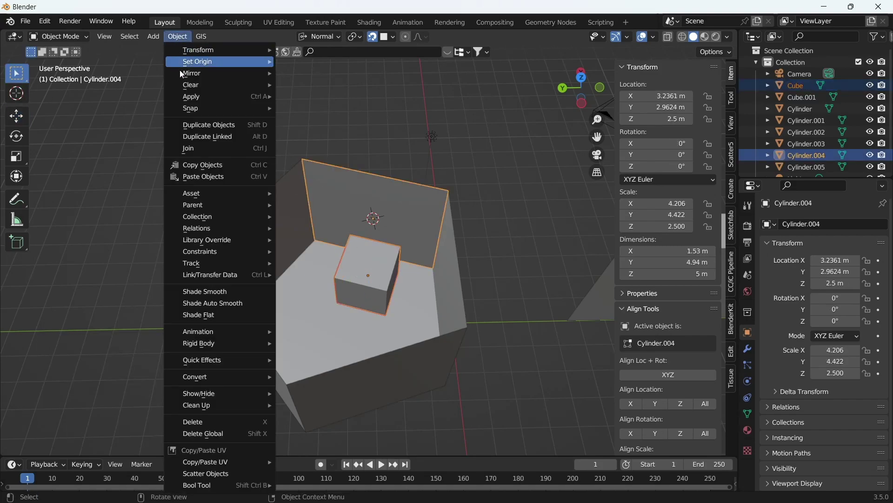
{"action": "mouse_move", "coordinate": [193, 109]}
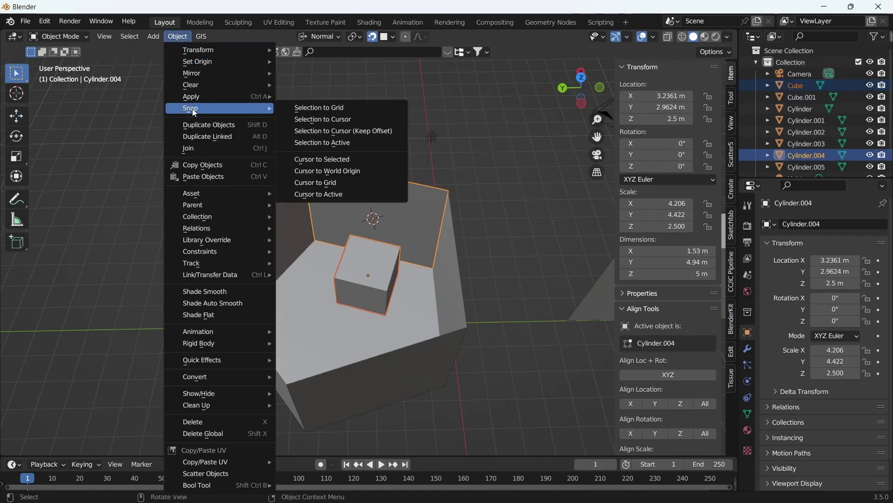
{"action": "left_click", "coordinate": [319, 121]}
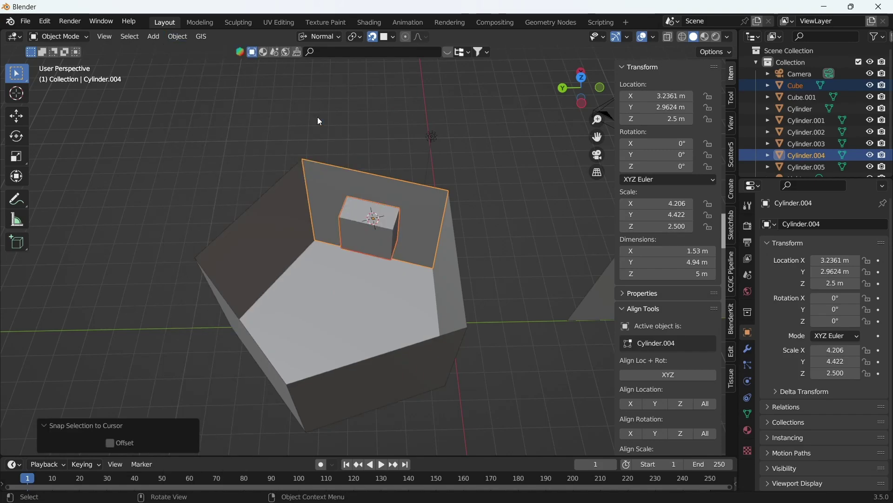
- Select the angled wall and cube and isolate them in Local View
{"action": "left_click", "coordinate": [319, 121]}
{"action": "middle_click_drag", "start_coordinate": [320, 121], "coordinate": [306, 195]}
{"action": "left_click", "coordinate": [366, 244]}
{"action": "middle_click_drag", "start_coordinate": [399, 244], "coordinate": [366, 216]}
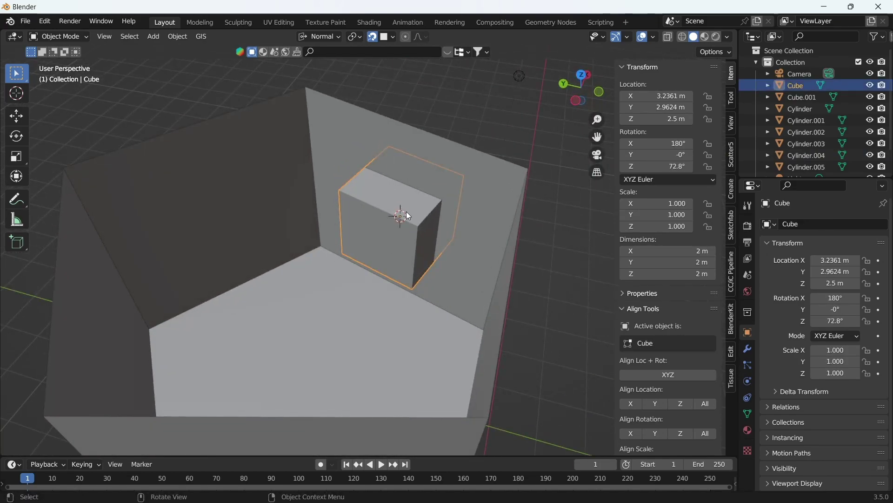
{"action": "left_click", "coordinate": [437, 155]}
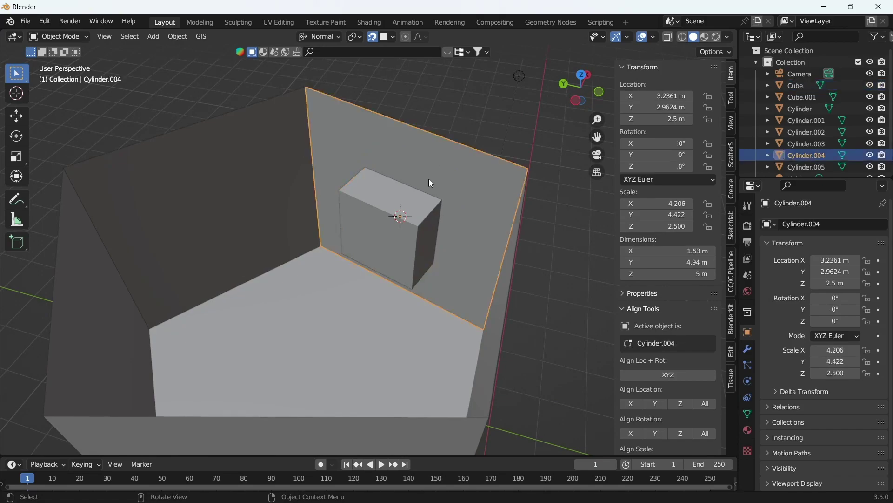
{"action": "left_click", "coordinate": [409, 225]}
{"action": "middle_click_drag", "start_coordinate": [408, 227], "coordinate": [314, 251]}
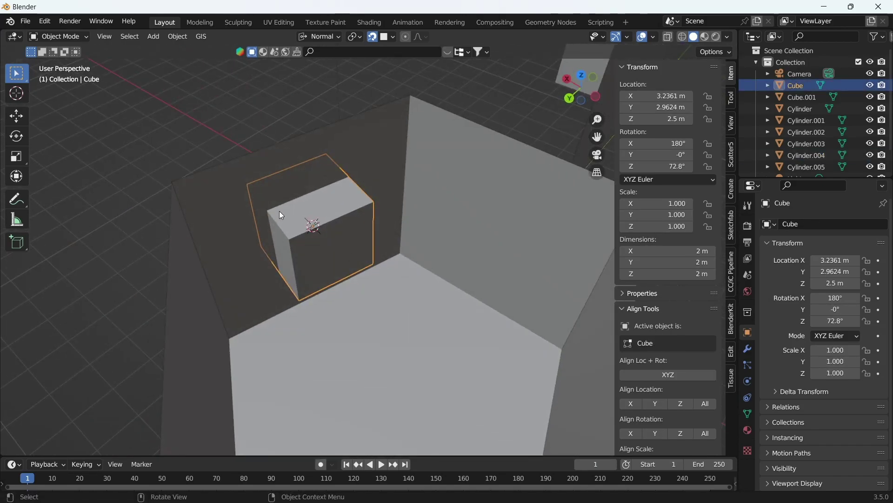
{"action": "left_click", "coordinate": [384, 160]}
{"action": "left_click", "coordinate": [345, 222], "text": "shift"}
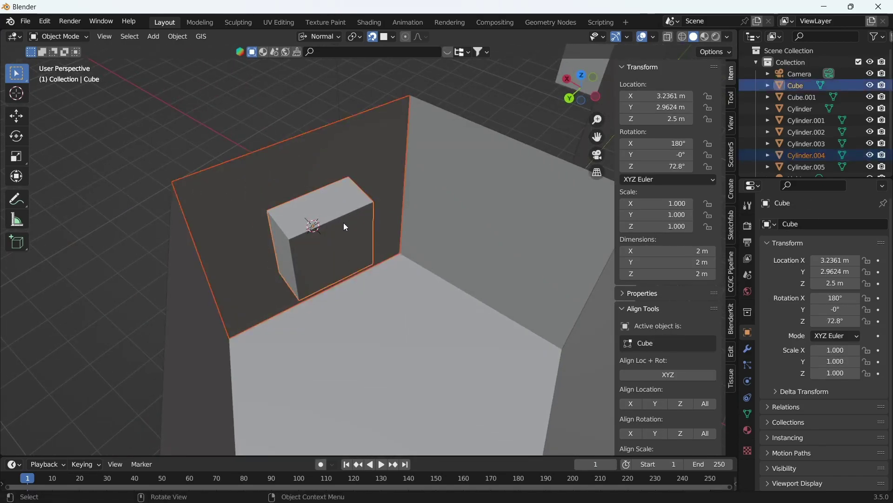
{"action": "key", "text": "KP_Divide"}
- With snapping off, slide the cube out 1.02 m to rest against the wall face
{"action": "middle_click_drag", "start_coordinate": [344, 218], "coordinate": [355, 241]}
{"action": "left_click", "coordinate": [311, 261]}
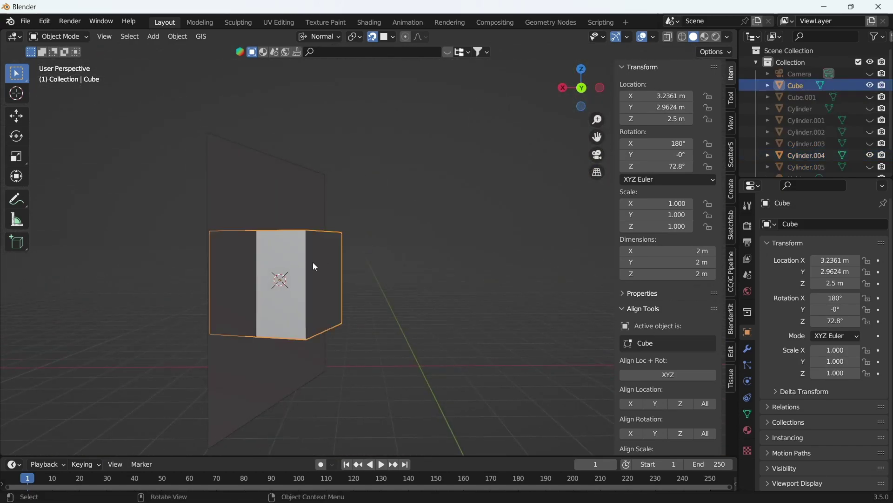
{"action": "middle_click_drag", "start_coordinate": [311, 261], "coordinate": [325, 285]}
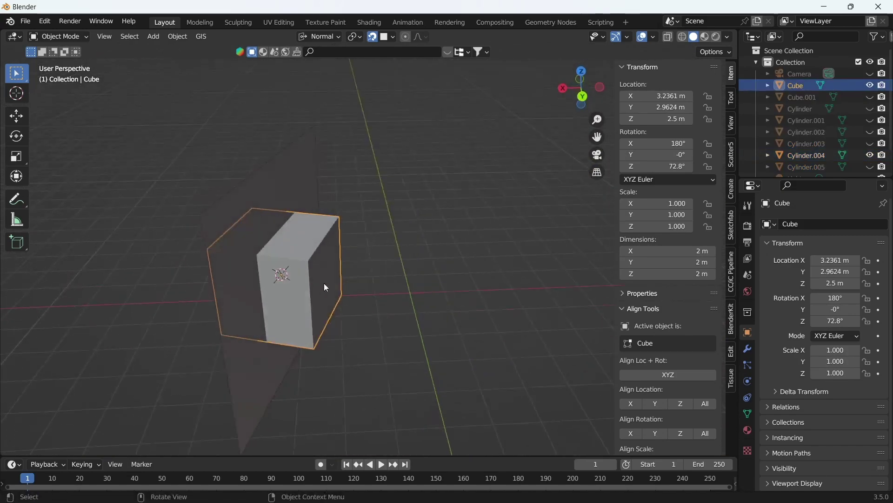
{"action": "left_click", "coordinate": [23, 121]}
{"action": "left_click_drag", "start_coordinate": [242, 266], "coordinate": [304, 275]}
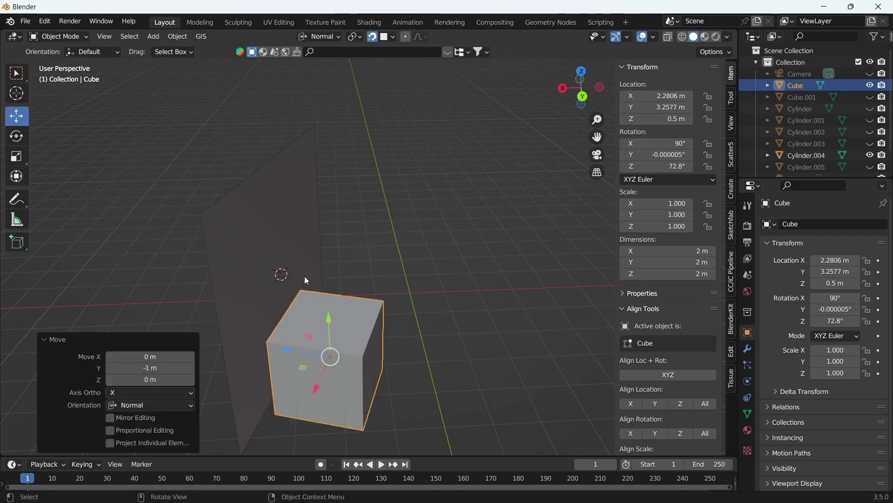
{"action": "key", "text": "ctrl+z"}
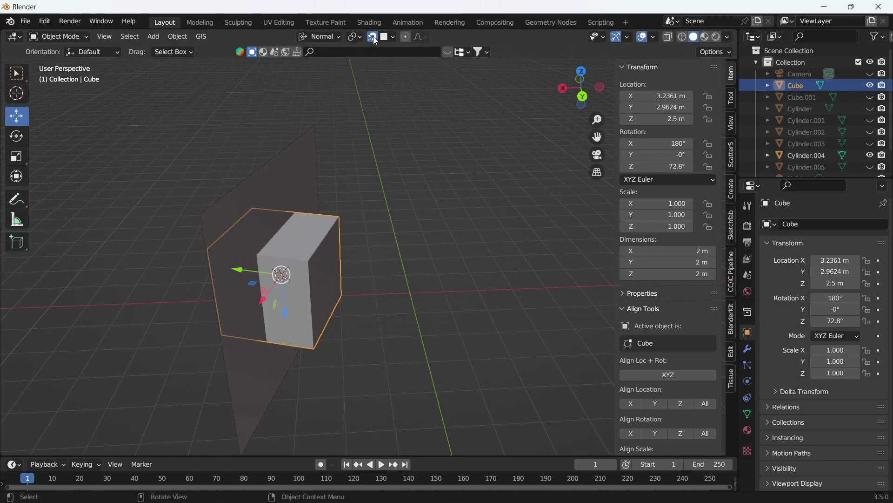
{"action": "left_click", "coordinate": [374, 37]}
{"action": "left_click_drag", "start_coordinate": [239, 272], "coordinate": [284, 274]}
{"action": "middle_click_drag", "start_coordinate": [540, 122], "coordinate": [347, 245]}
- Duplicate the cube and edge-snap the copy flush against the original
{"action": "key", "text": "shift+d"}
{"action": "right_click", "coordinate": [344, 236]}
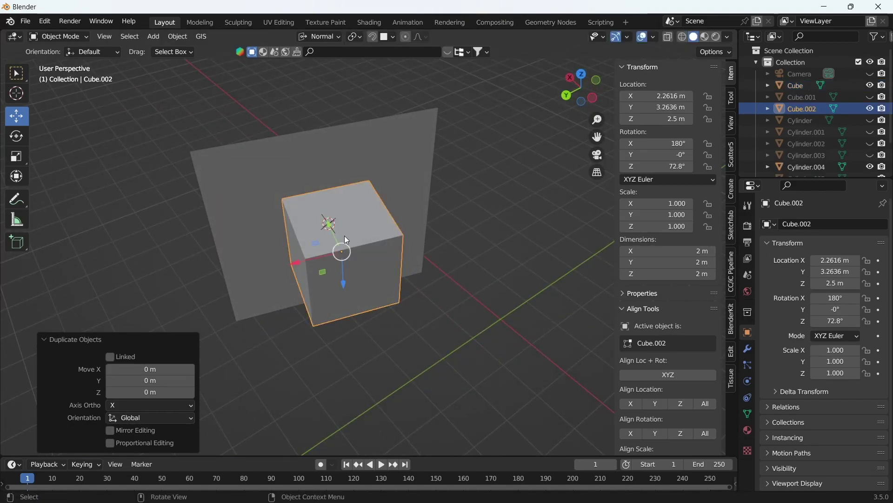
{"action": "left_click_drag", "start_coordinate": [320, 272], "coordinate": [187, 276]}
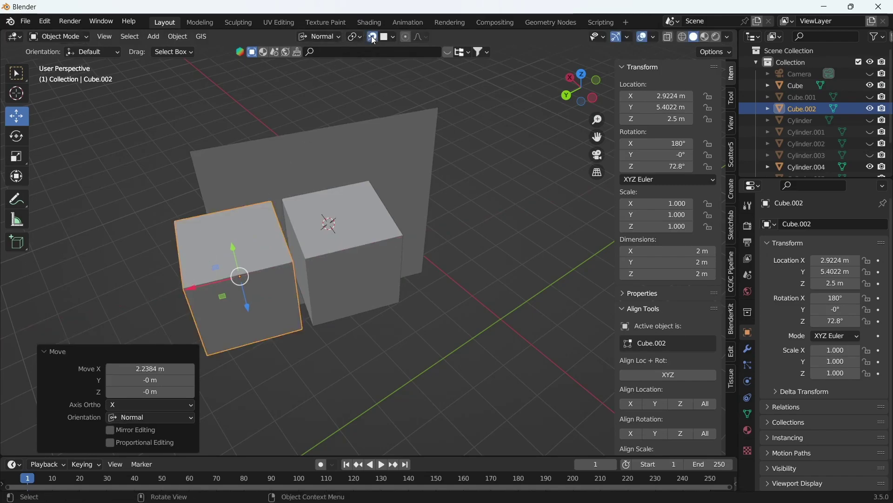
{"action": "left_click", "coordinate": [389, 38]}
{"action": "left_click", "coordinate": [363, 95]}
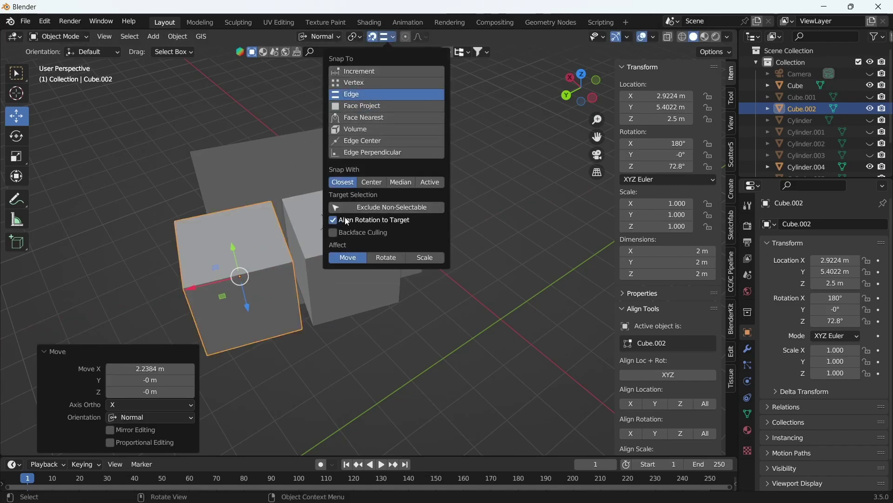
{"action": "middle_click_drag", "start_coordinate": [261, 227], "coordinate": [288, 229]}
{"action": "left_click_drag", "start_coordinate": [216, 288], "coordinate": [273, 242]}
- In Edit Mode, pull the duplicate's end face in to shorten it to 1.59 m
{"action": "middle_click_drag", "start_coordinate": [211, 258], "coordinate": [261, 236]}
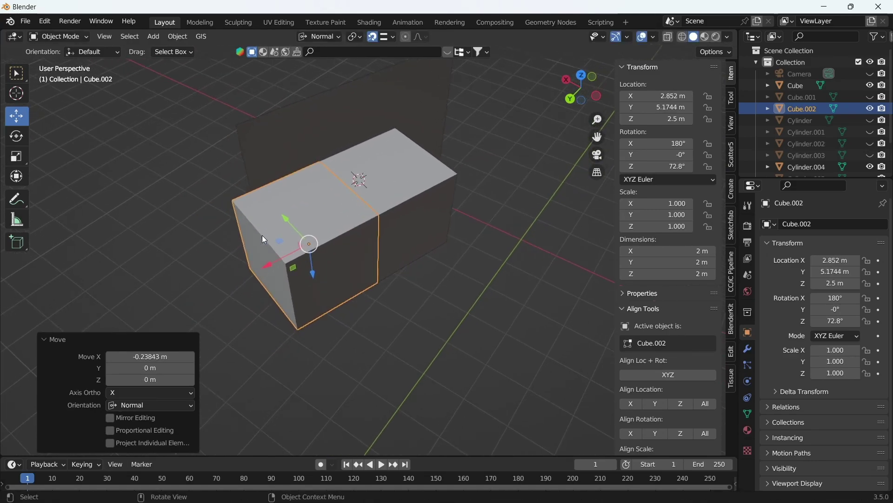
{"action": "key", "text": "Tab"}
{"action": "left_click", "coordinate": [268, 249]}
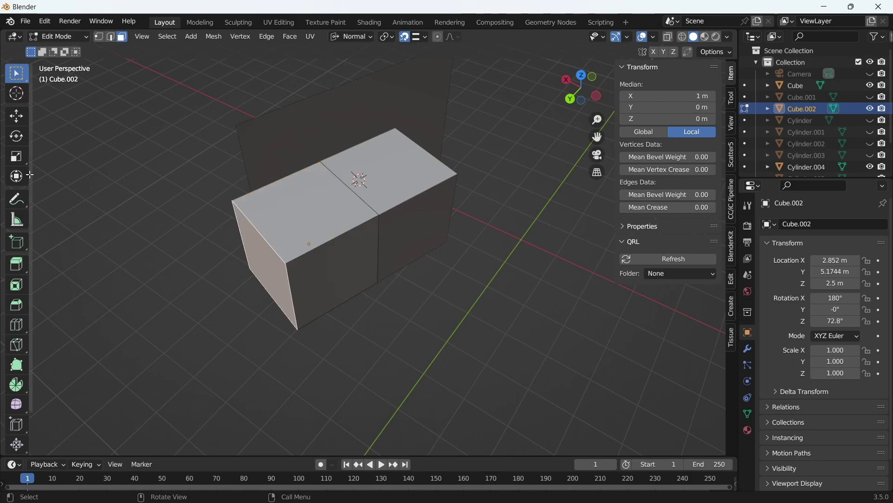
{"action": "left_click", "coordinate": [17, 117]}
{"action": "left_click_drag", "start_coordinate": [222, 287], "coordinate": [275, 204]}
{"action": "key", "text": "Tab"}
- Recentre the duplicate's origin and move it beside the cube at 1.732, 1.5498, 2.5 m
{"action": "middle_click_drag", "start_coordinate": [274, 204], "coordinate": [258, 228]}
{"action": "right_click", "coordinate": [274, 223]}
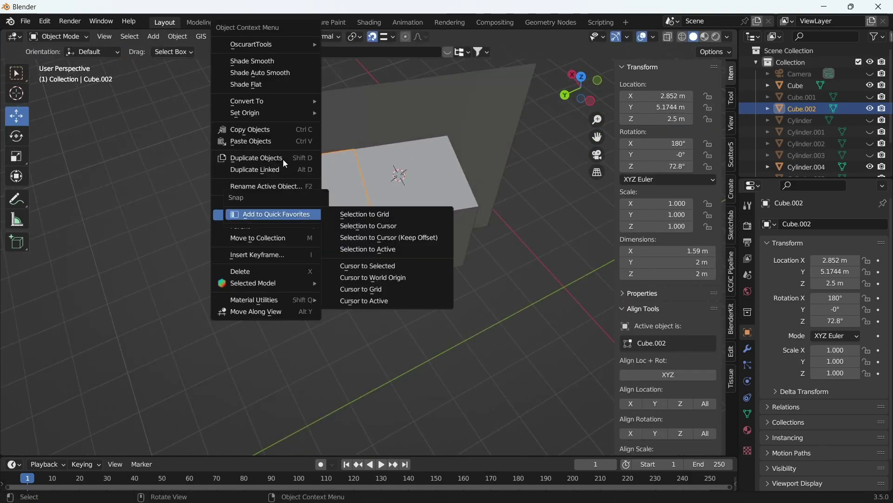
{"action": "mouse_move", "coordinate": [269, 113]}
{"action": "key", "text": "Escape"}
{"action": "right_click", "coordinate": [279, 114]}
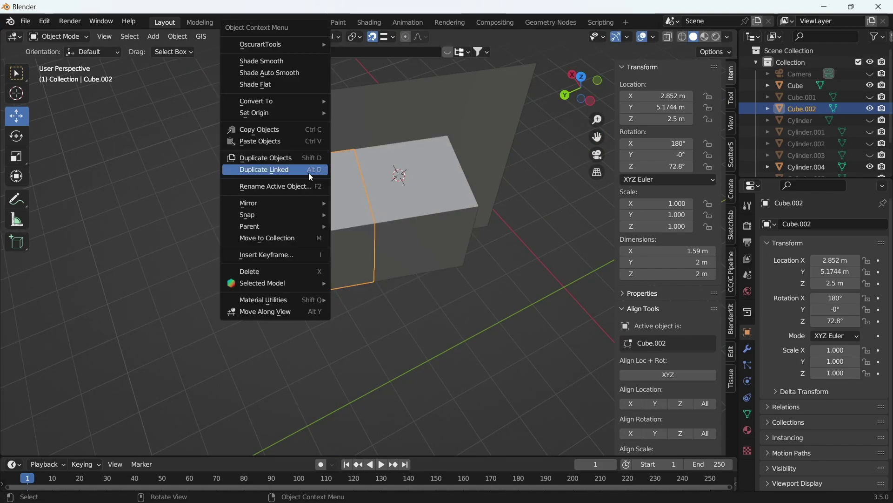
{"action": "mouse_move", "coordinate": [325, 114]}
{"action": "left_click", "coordinate": [363, 125]}
{"action": "scroll", "coordinate": [256, 226], "scroll_direction": "up", "scroll_amount": 2}
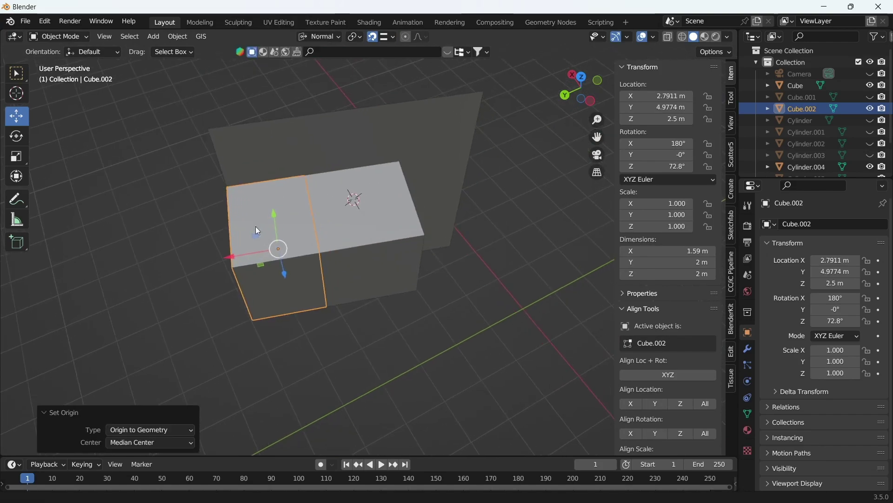
{"action": "left_click_drag", "start_coordinate": [228, 256], "coordinate": [466, 180]}
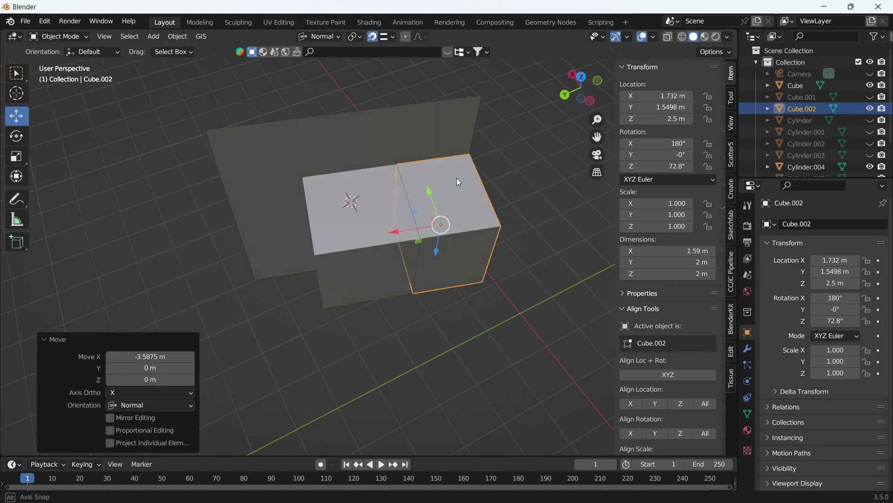
{"action": "middle_click_drag", "start_coordinate": [456, 178], "coordinate": [459, 149]}
{"action": "left_click", "coordinate": [336, 233]}
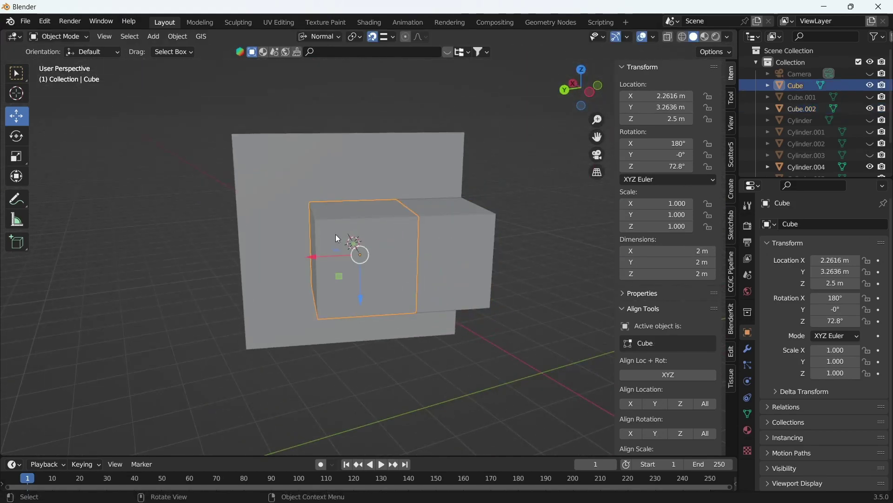
{"action": "middle_click_drag", "start_coordinate": [336, 234], "coordinate": [404, 223]}
{"action": "middle_click_drag", "start_coordinate": [337, 264], "coordinate": [413, 236]}
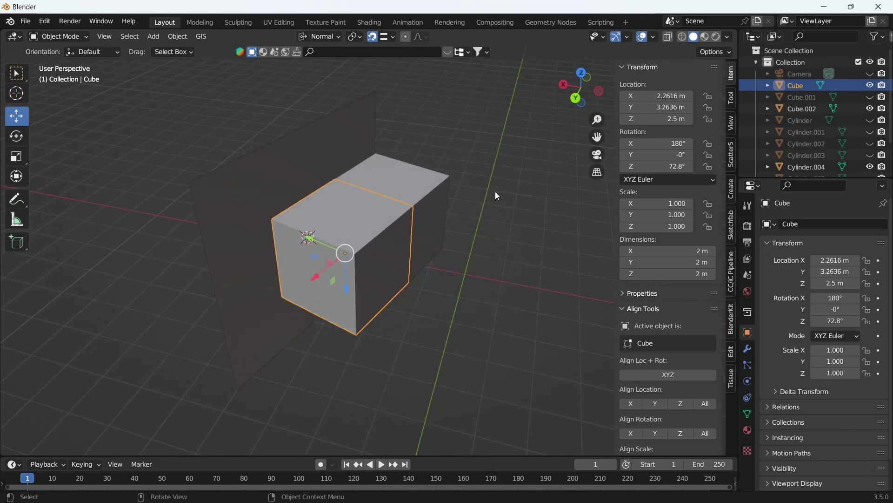
{"action": "left_click", "coordinate": [304, 179]}
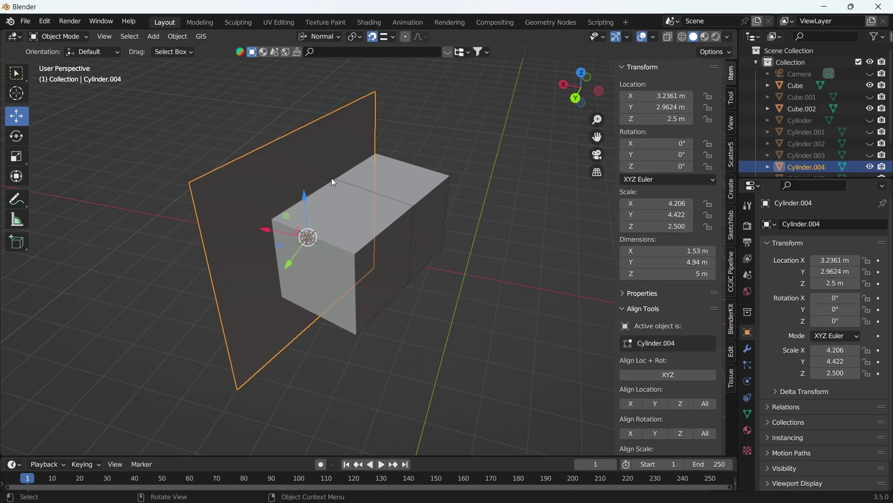
{"action": "middle_click_drag", "start_coordinate": [331, 178], "coordinate": [296, 171]}
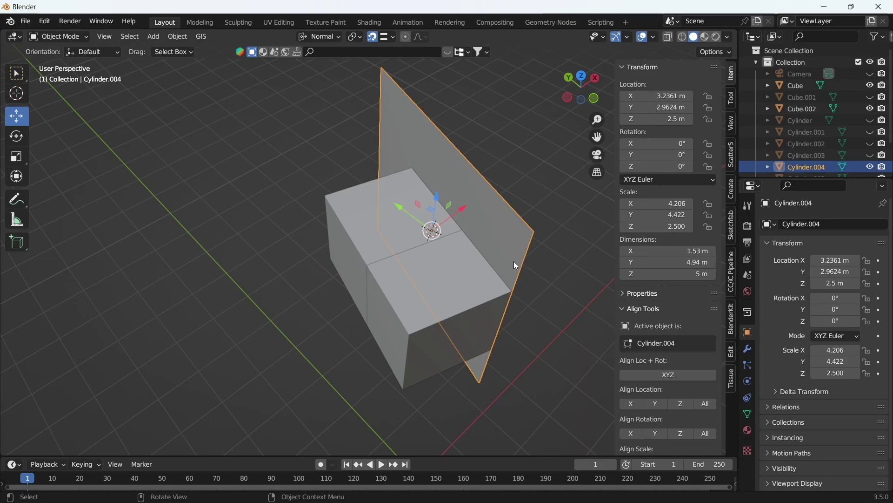
{"action": "middle_click_drag", "start_coordinate": [312, 192], "coordinate": [391, 206]}
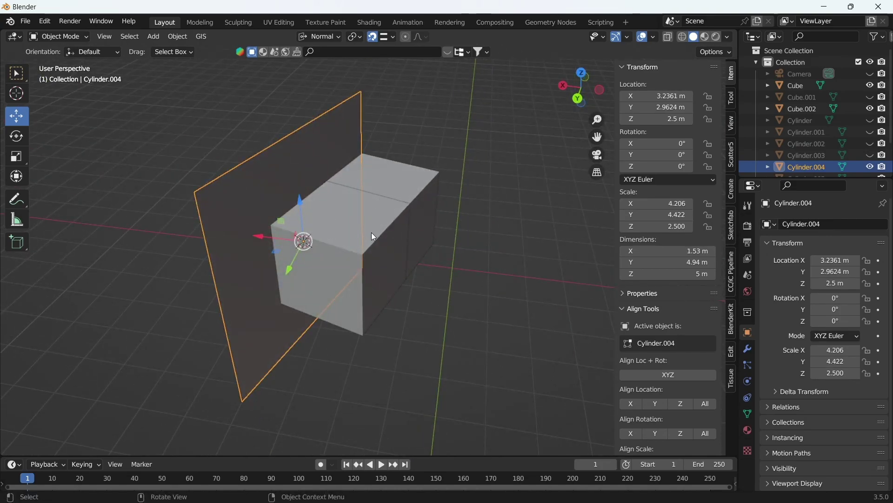
{"action": "mouse_move", "coordinate": [371, 233]}
{"action": "middle_mouse_down"}
{"action": "mouse_move", "coordinate": [351, 241]}
{"action": "mouse_move", "coordinate": [368, 241]}
{"action": "middle_mouse_up"}
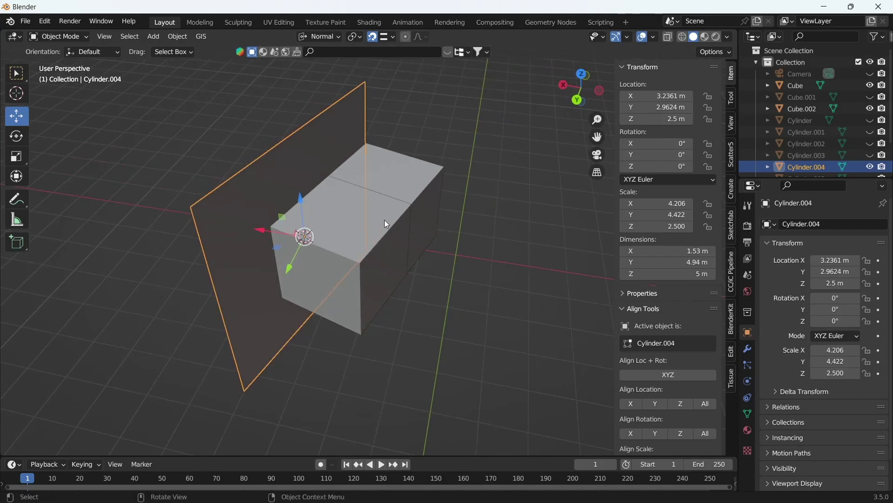